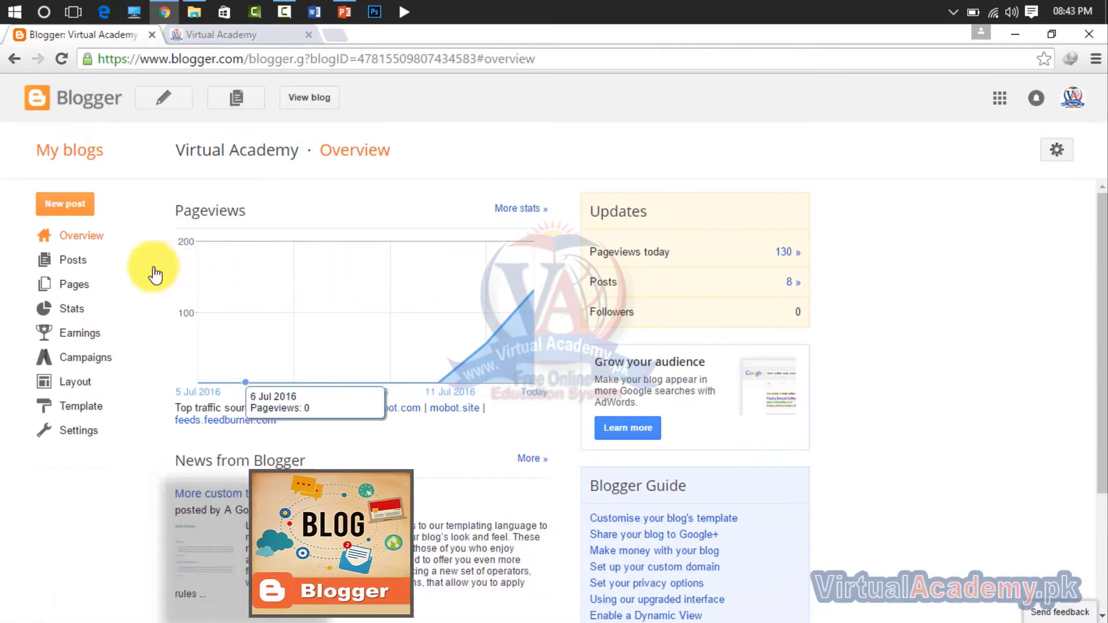
Open the Virtual Academy blog's layout and go to the sidebar2 gadget section
{"action": "left_click", "coordinate": [84, 382]}
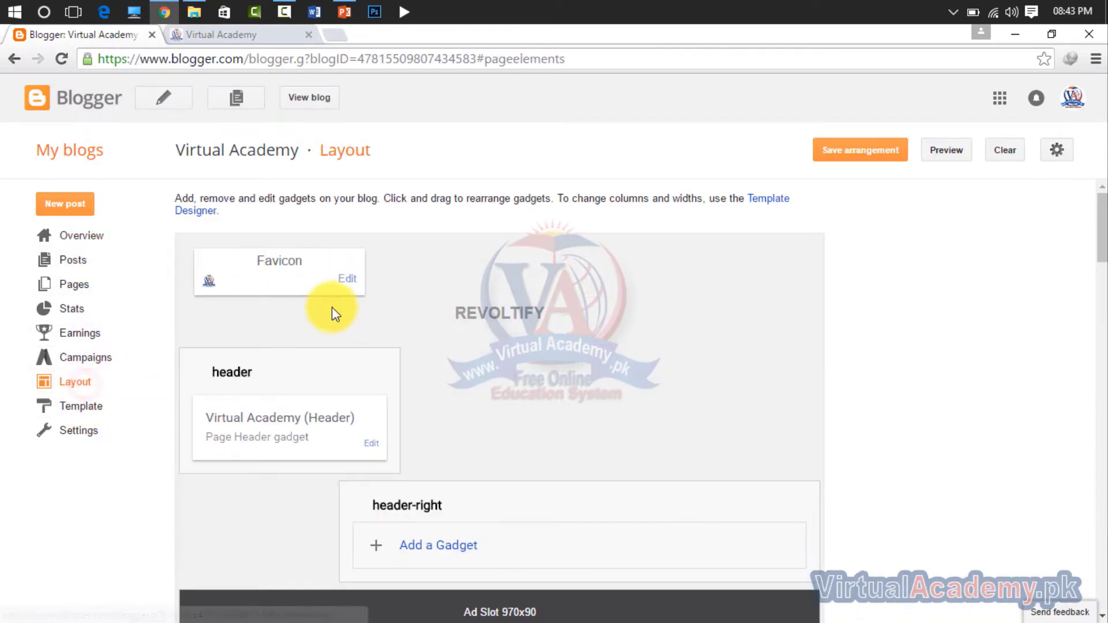
{"action": "scroll", "coordinate": [477, 441], "scroll_direction": "down", "scroll_amount": 8}
{"action": "scroll", "coordinate": [777, 440], "scroll_direction": "down", "scroll_amount": 3}
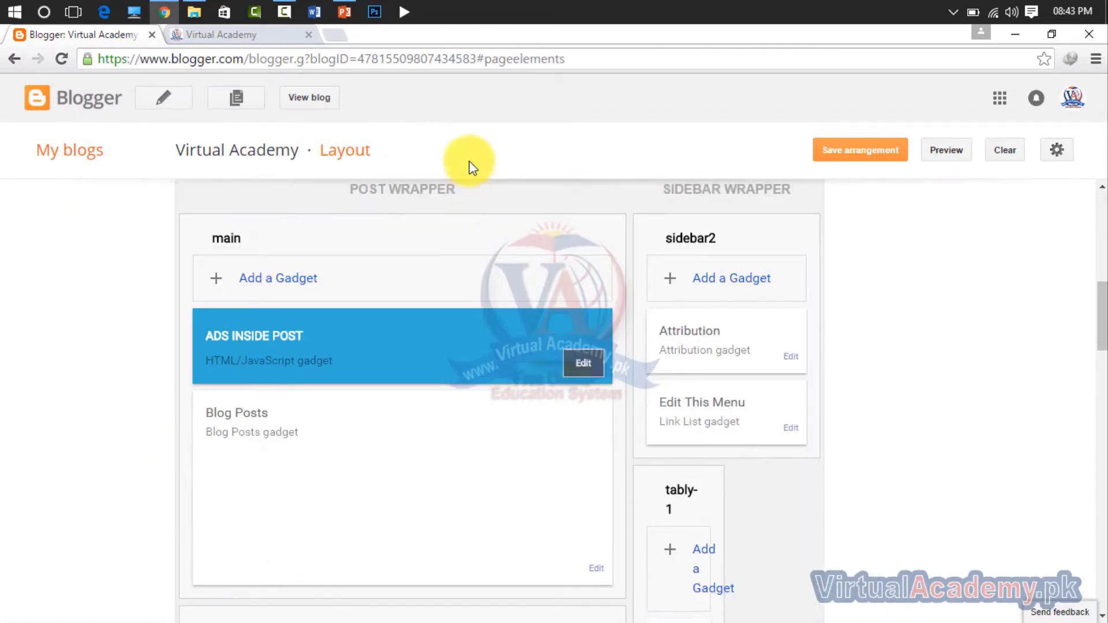
Open Twitter in a new browser tab, go to the Virtual Academy profile and copy its web address
{"action": "left_click", "coordinate": [337, 34]}
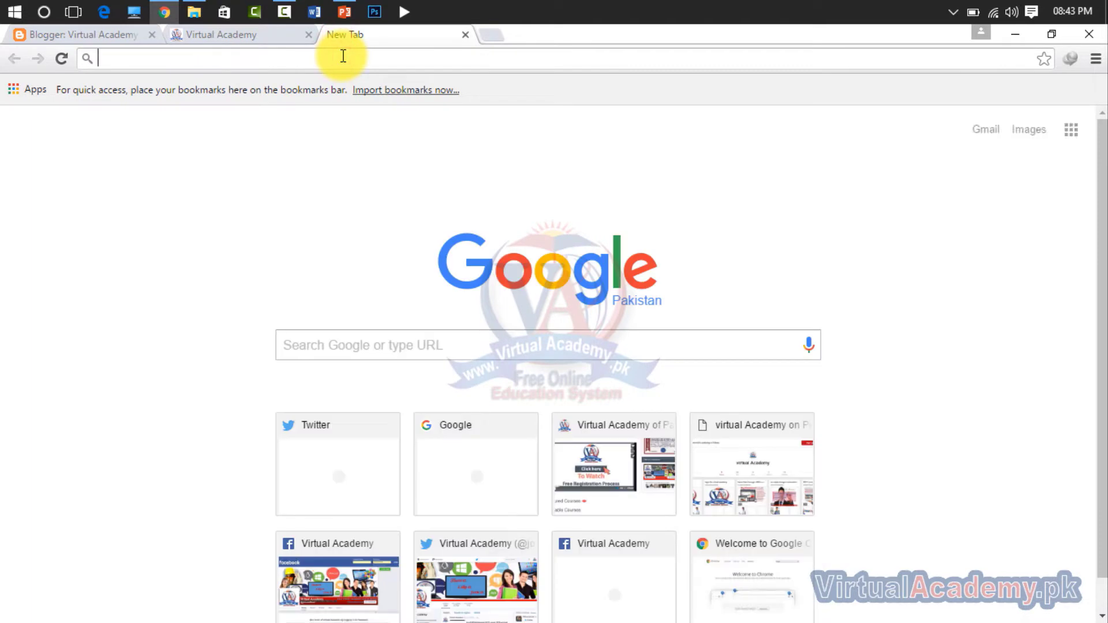
{"action": "type", "text": "t"}
{"action": "key", "text": "Return"}
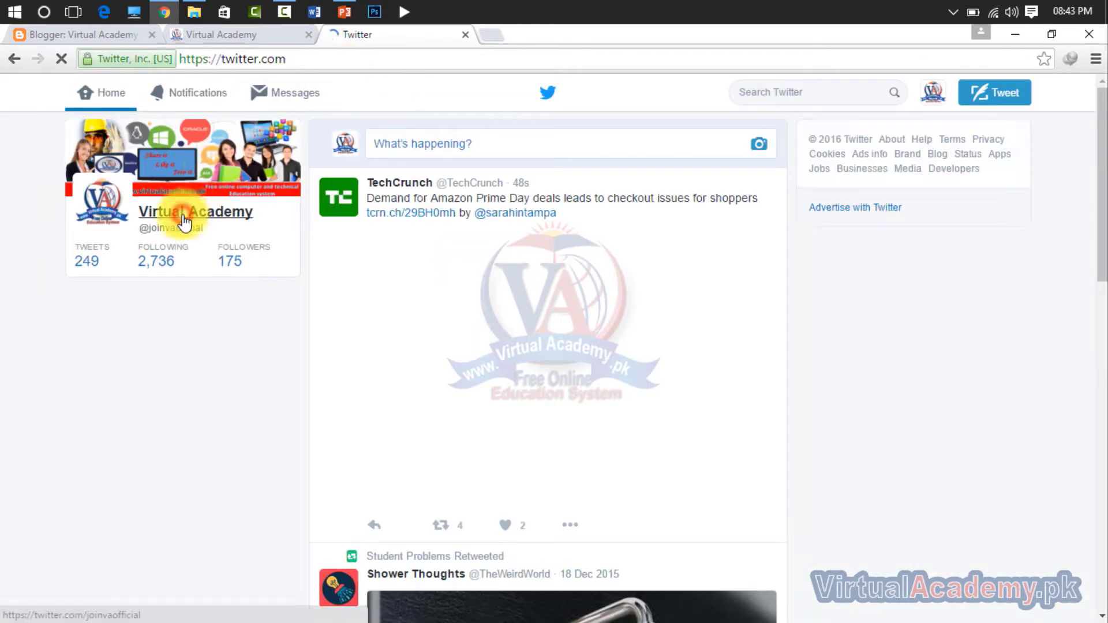
{"action": "left_click", "coordinate": [231, 211]}
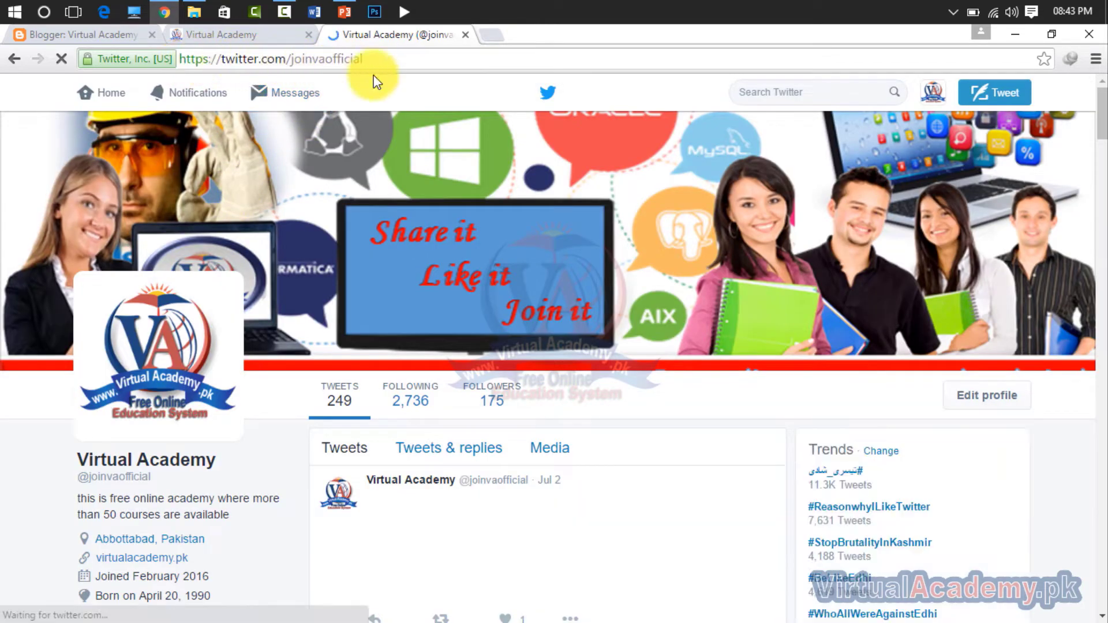
{"action": "left_click_drag", "start_coordinate": [373, 60], "coordinate": [176, 60]}
{"action": "key", "text": "ctrl+c"}
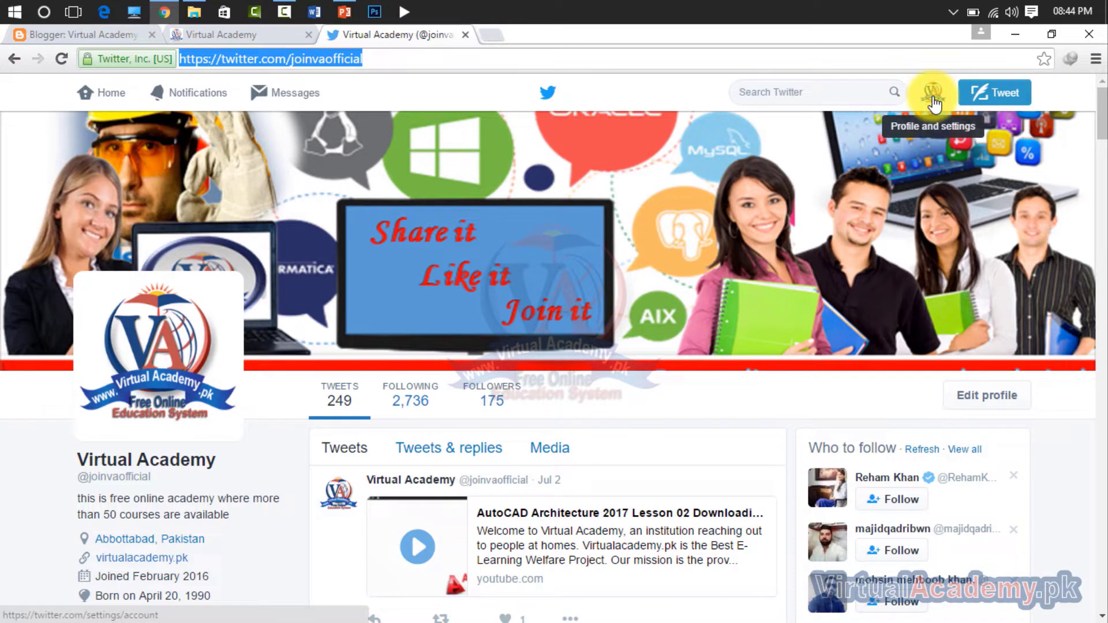
Start a new Profile widget from the widgets section of the Twitter account settings
{"action": "left_click", "coordinate": [935, 103]}
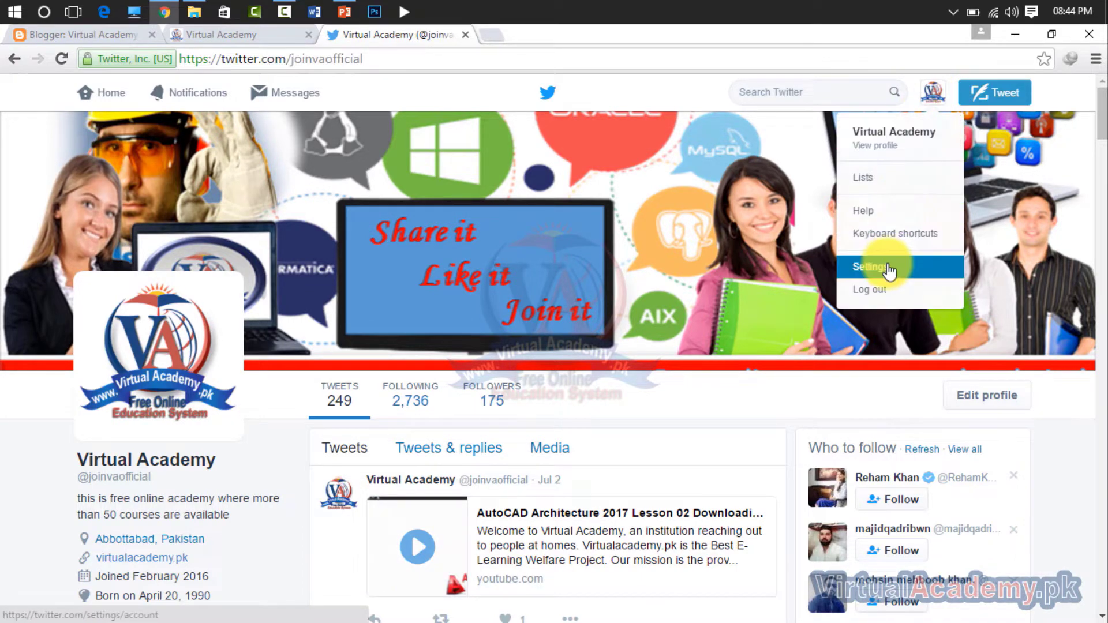
{"action": "left_click", "coordinate": [887, 266]}
{"action": "scroll", "coordinate": [447, 255], "scroll_direction": "down", "scroll_amount": 4}
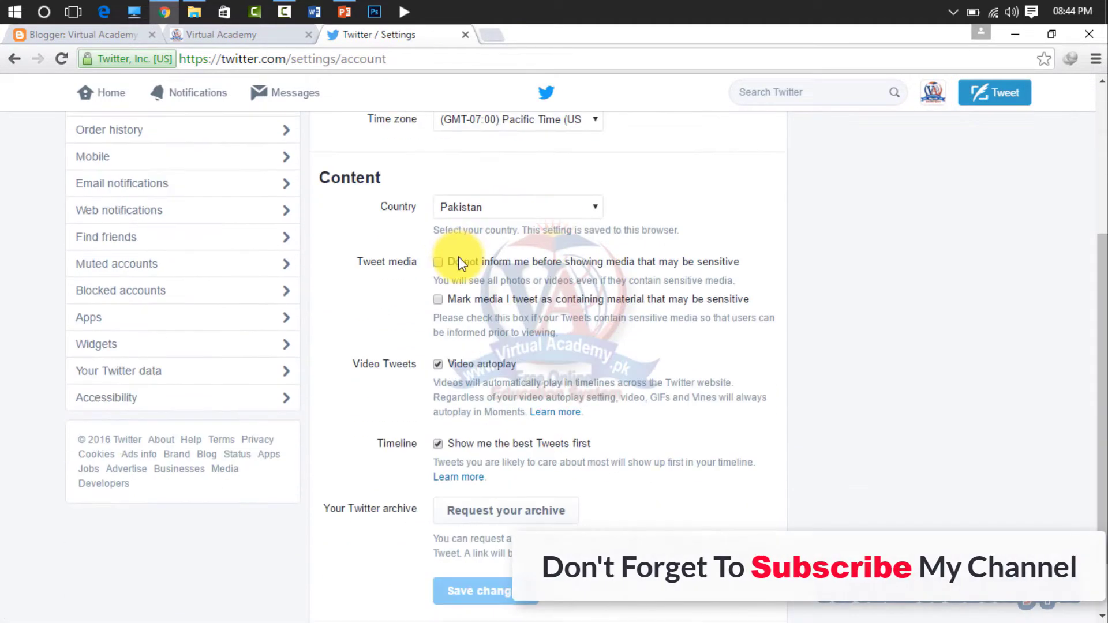
{"action": "left_click", "coordinate": [259, 346]}
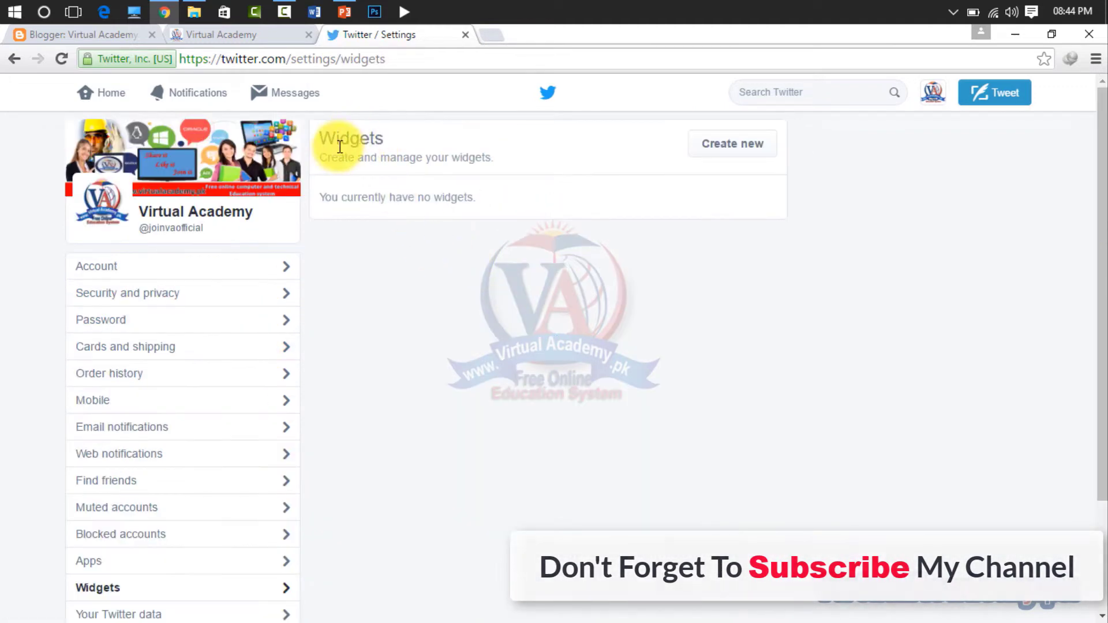
{"action": "left_click", "coordinate": [711, 152]}
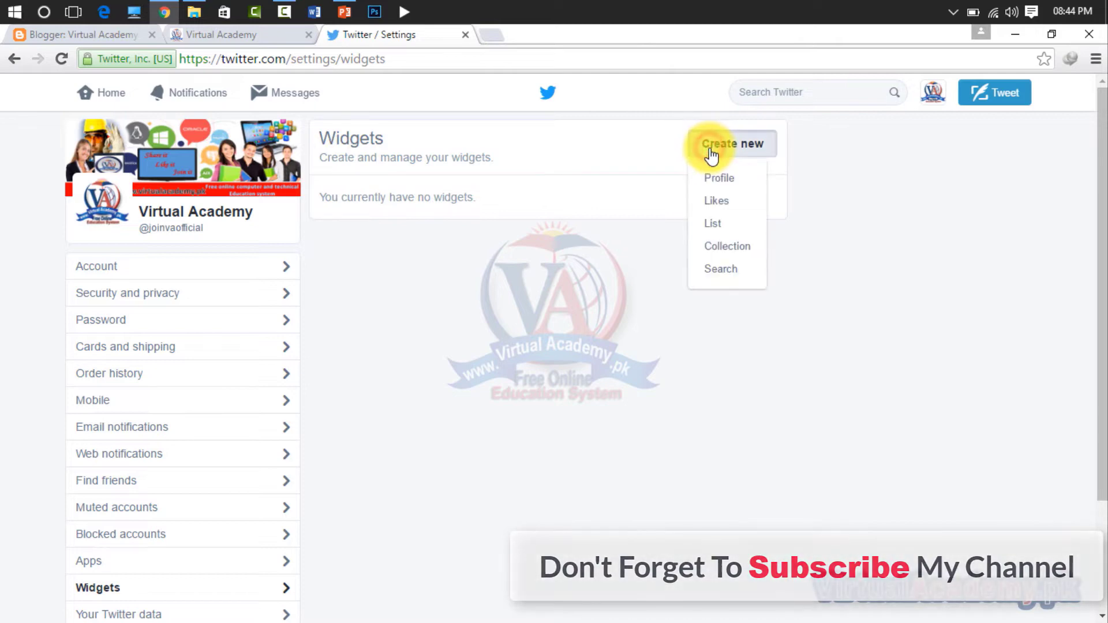
{"action": "left_click", "coordinate": [717, 184]}
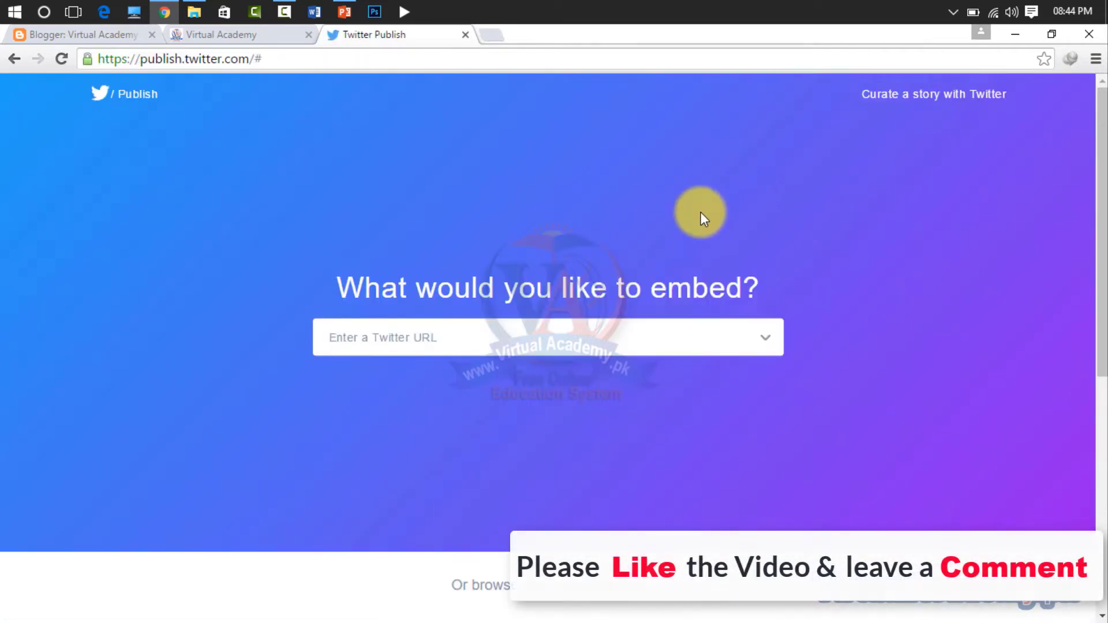
{"action": "left_click", "coordinate": [640, 339]}
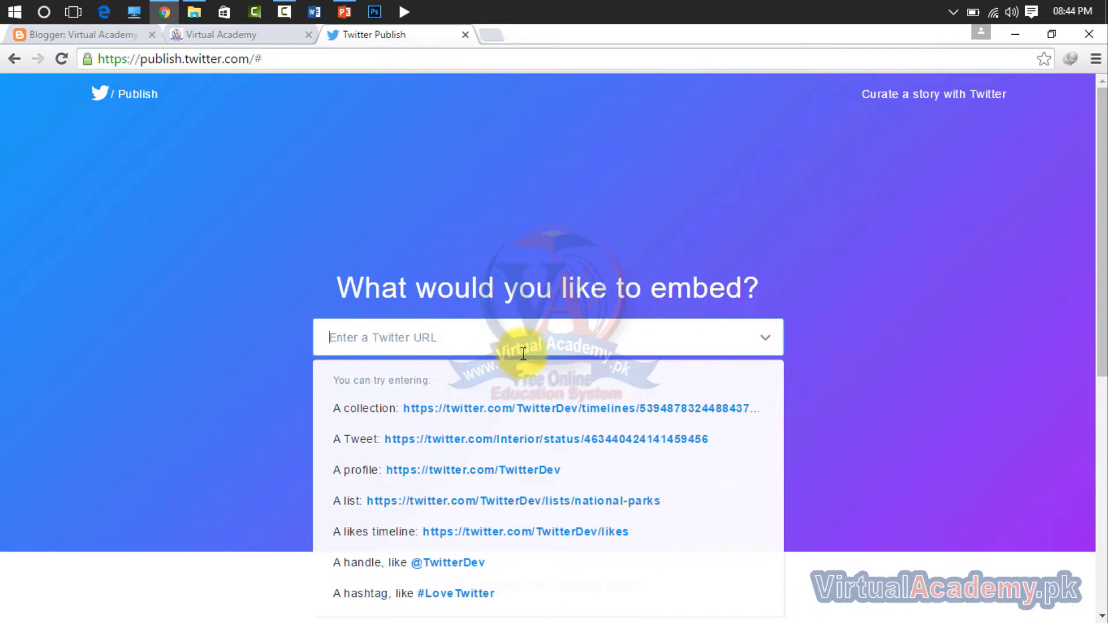
{"action": "key", "text": "ctrl+v"}
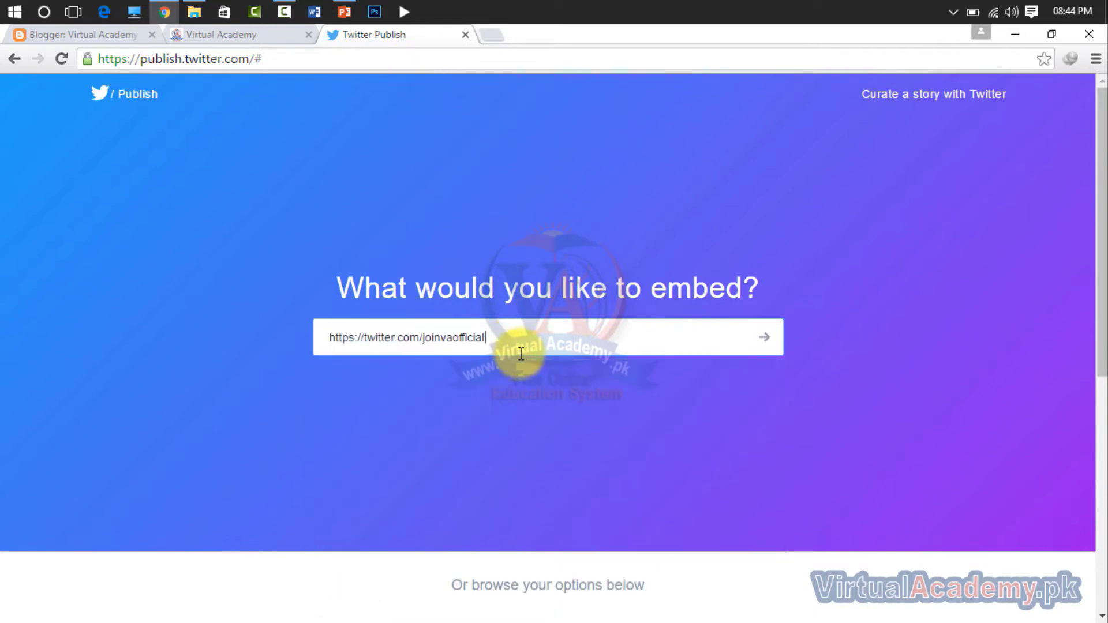
{"action": "left_click", "coordinate": [764, 339]}
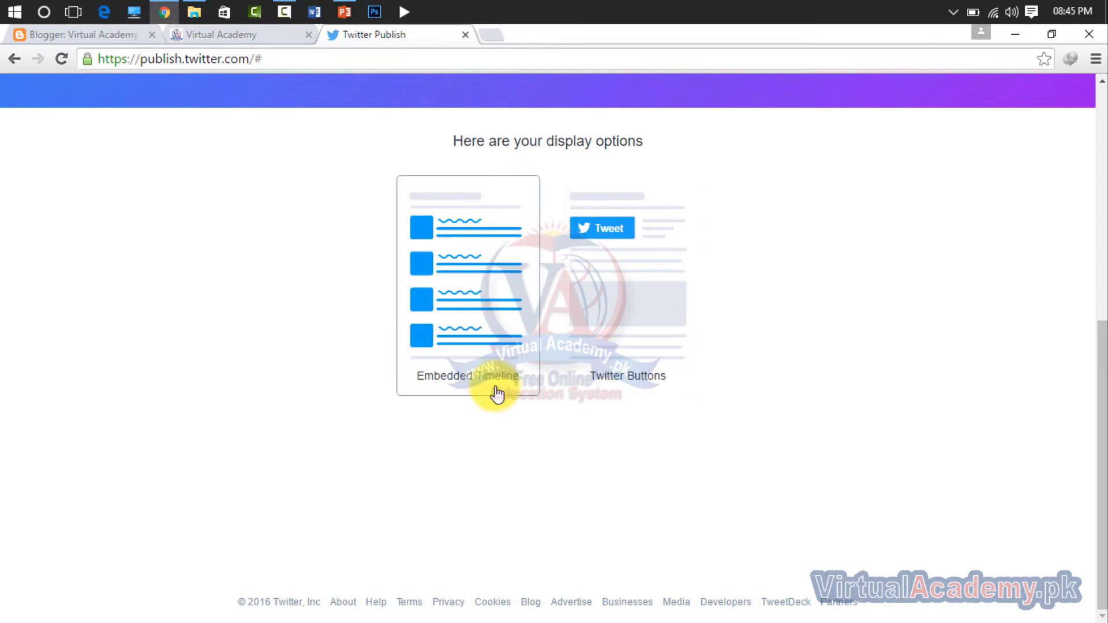
{"action": "left_click", "coordinate": [632, 298]}
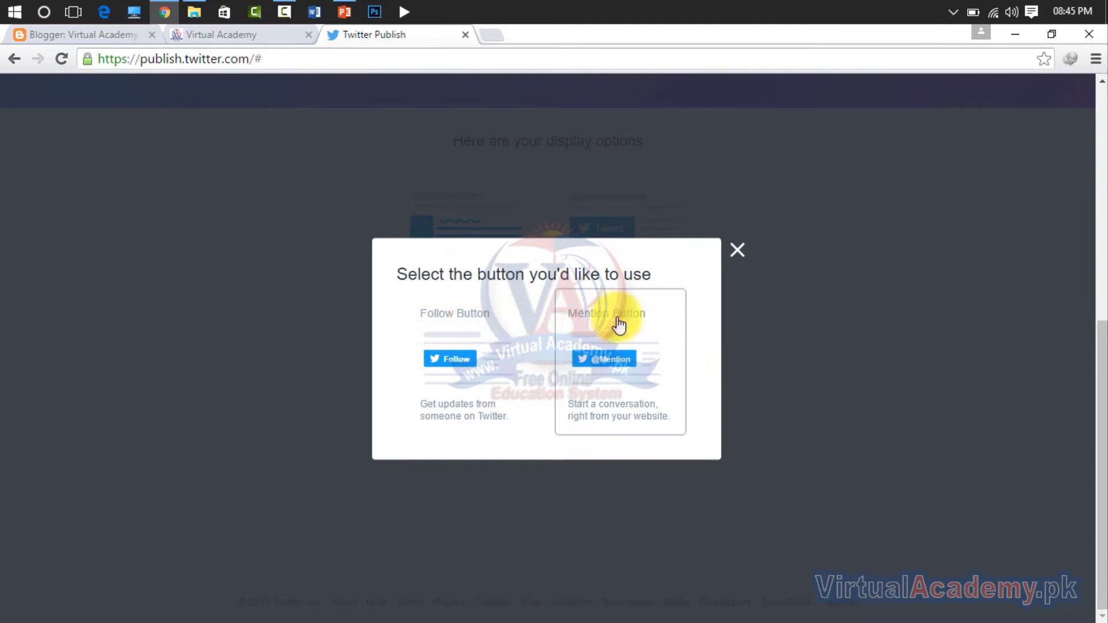
{"action": "left_click", "coordinate": [474, 338]}
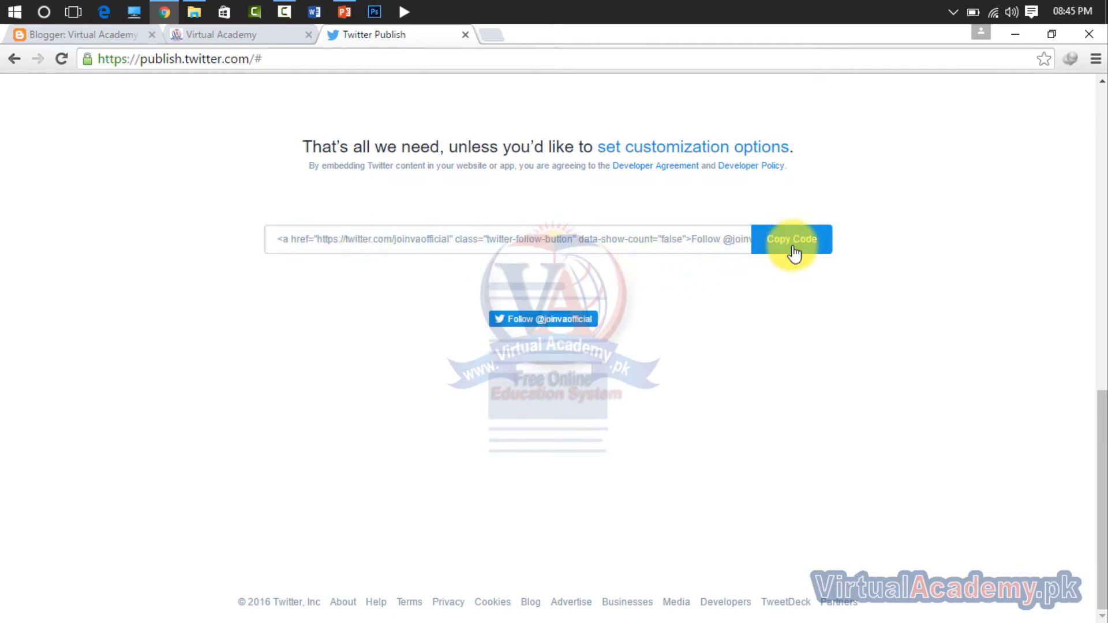
Copy the Follow Button's embed code and dismiss the copy confirmation
{"action": "left_click", "coordinate": [707, 241]}
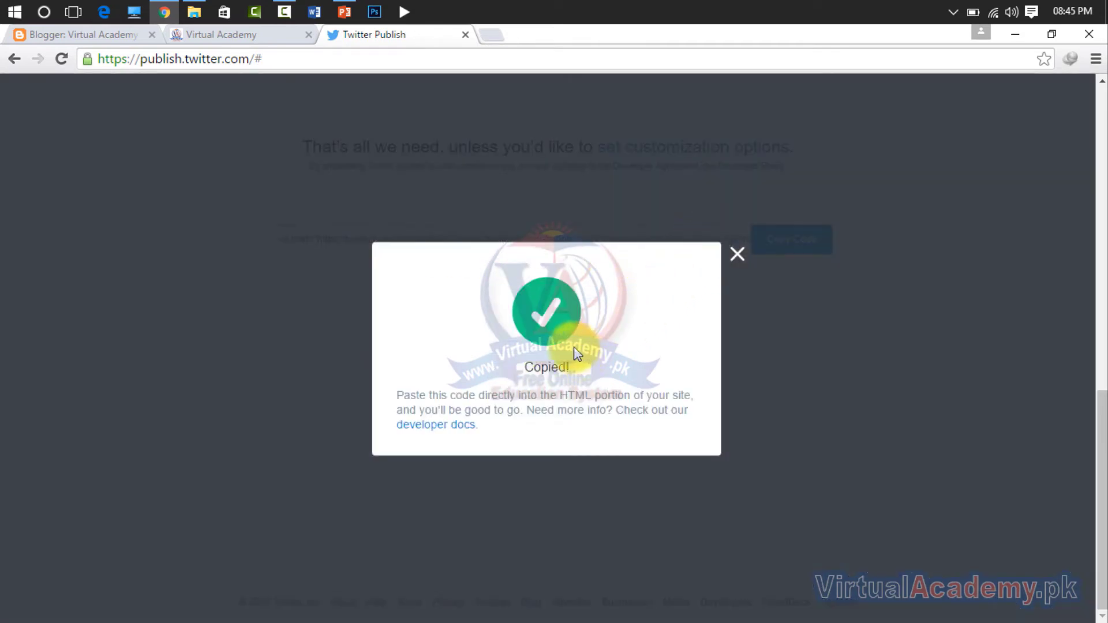
{"action": "left_click", "coordinate": [737, 255]}
{"action": "left_click", "coordinate": [774, 240]}
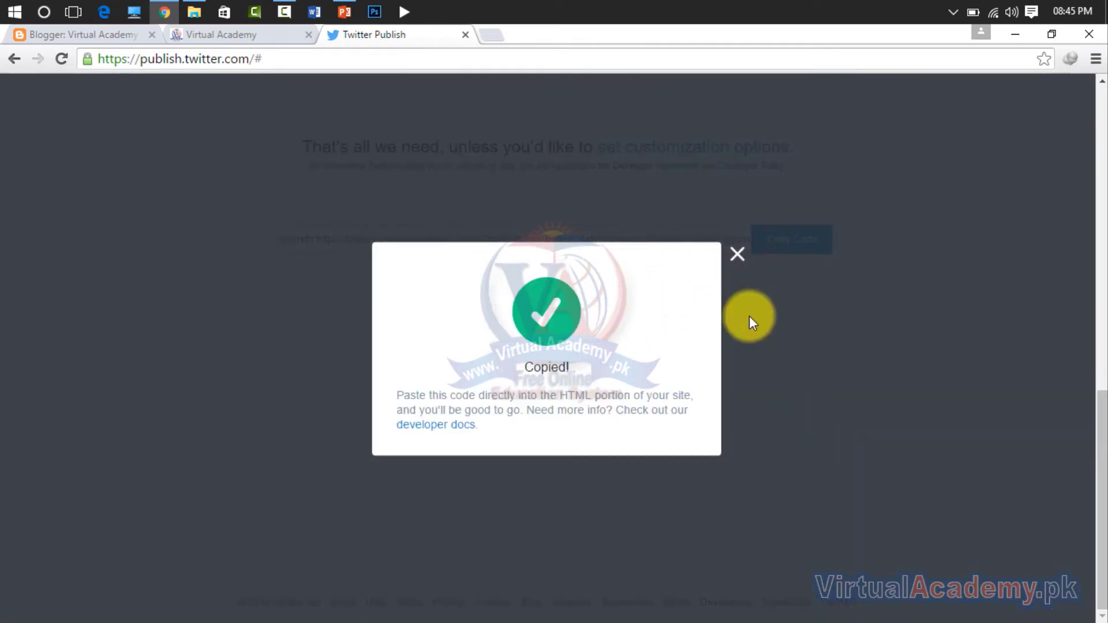
{"action": "left_click", "coordinate": [738, 255]}
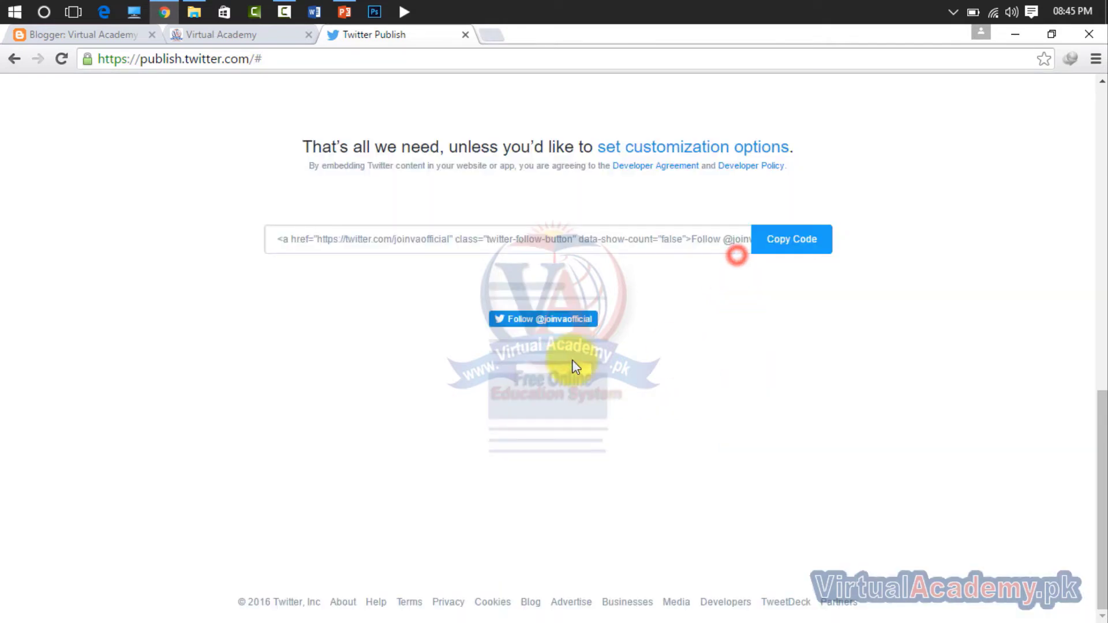
Add an HTML/JavaScript gadget containing the copied Follow Button code to Blogger's sidebar2 section, save it and view the blog
{"action": "left_click", "coordinate": [82, 37]}
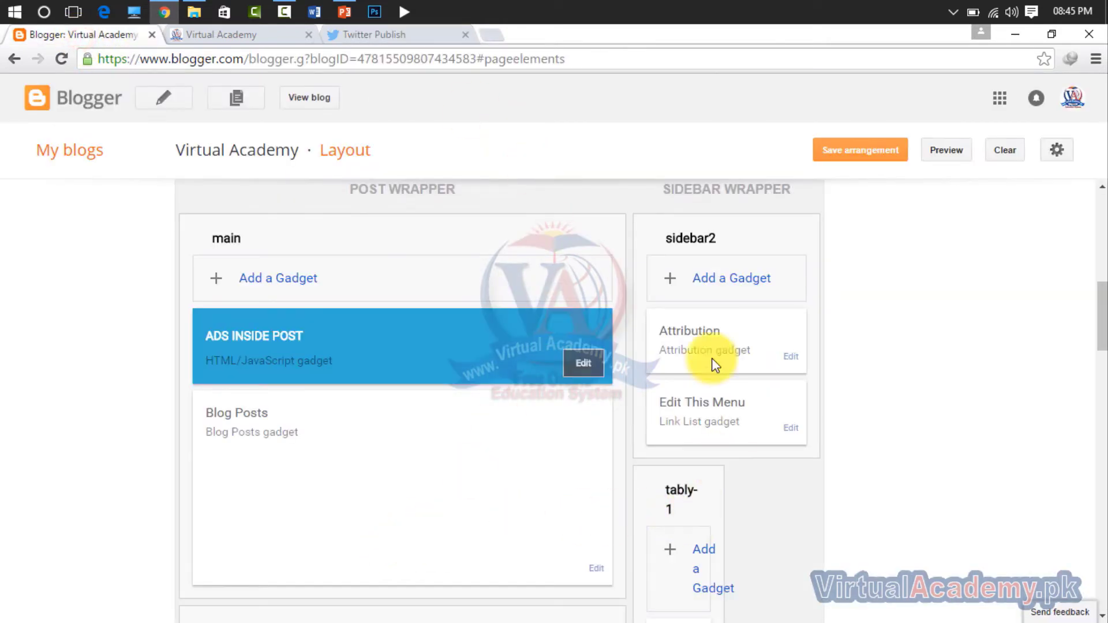
{"action": "left_click", "coordinate": [714, 282]}
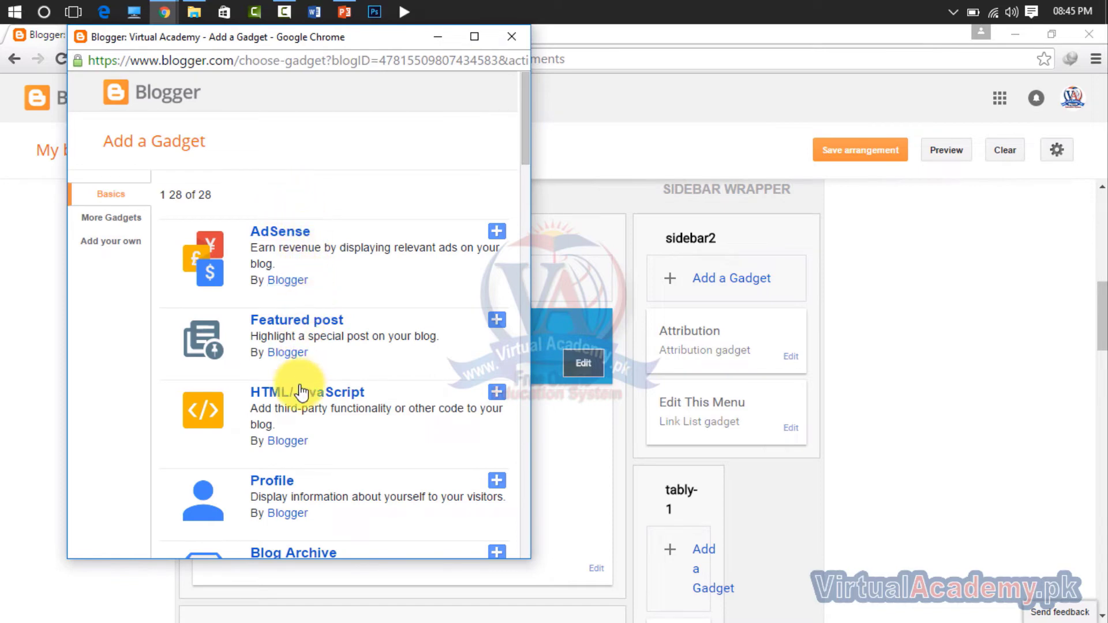
{"action": "left_click", "coordinate": [299, 398]}
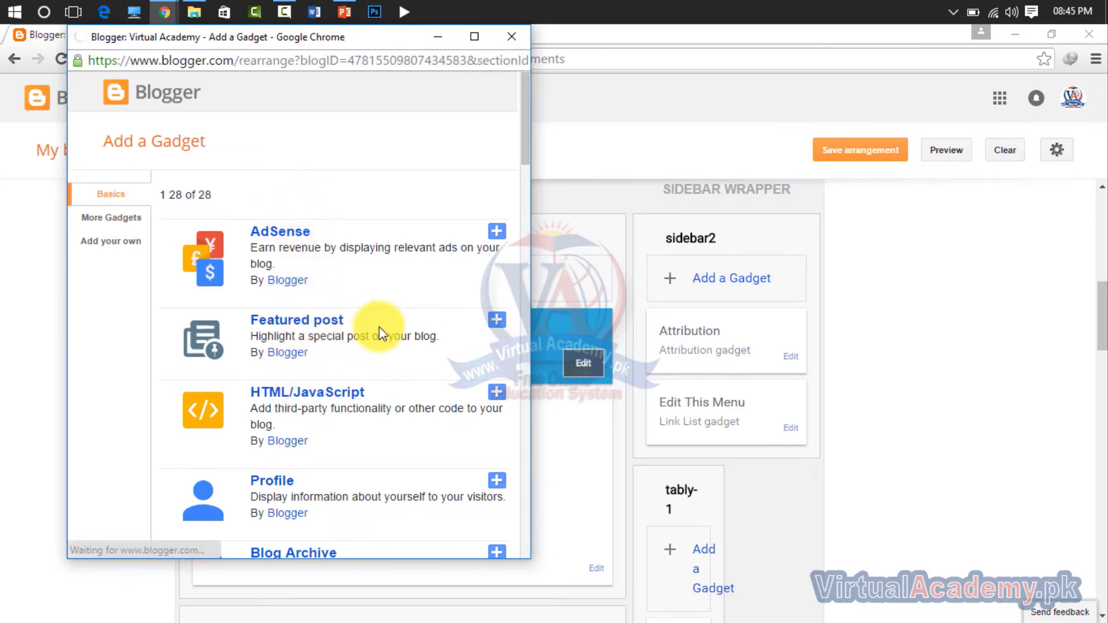
{"action": "left_click", "coordinate": [260, 323]}
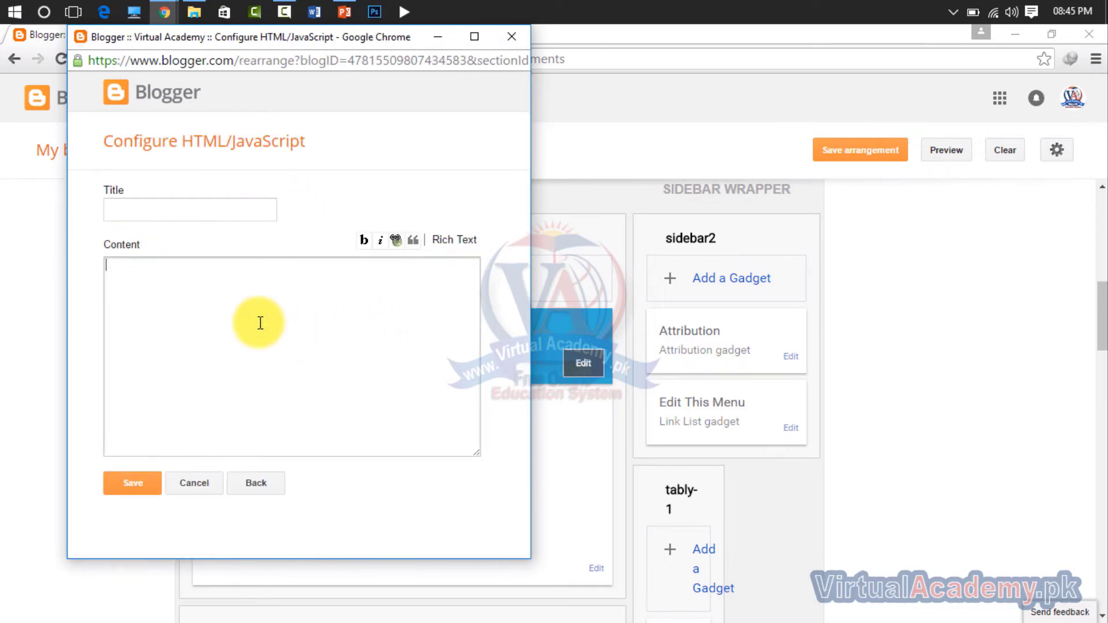
{"action": "key", "text": "ctrl+v"}
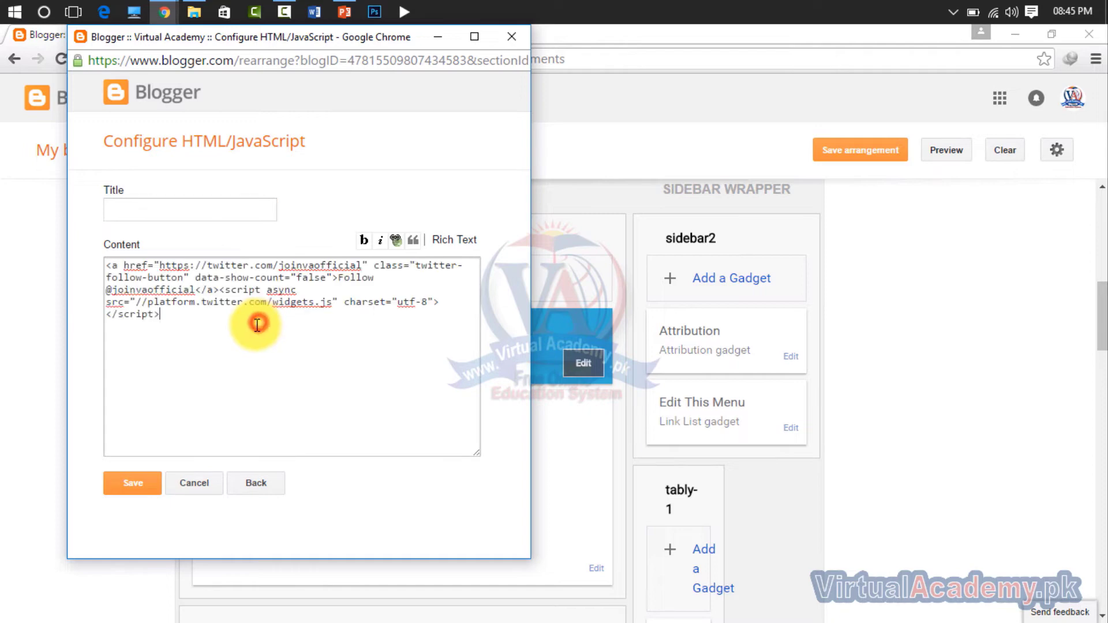
{"action": "left_click", "coordinate": [141, 480]}
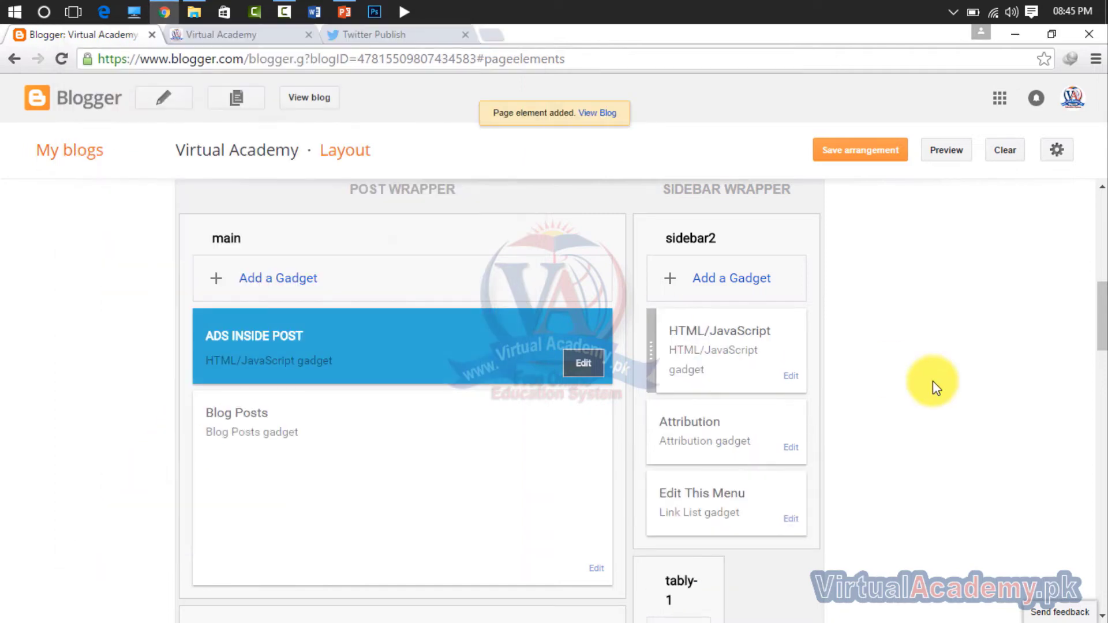
{"action": "left_click", "coordinate": [308, 97]}
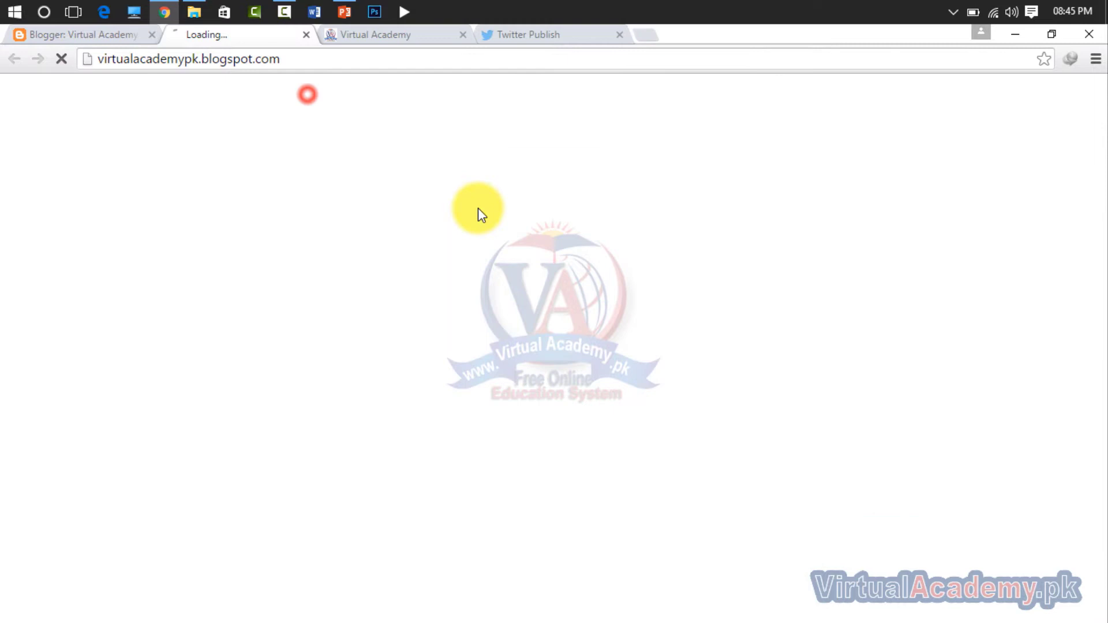
{"action": "left_click", "coordinate": [465, 34]}
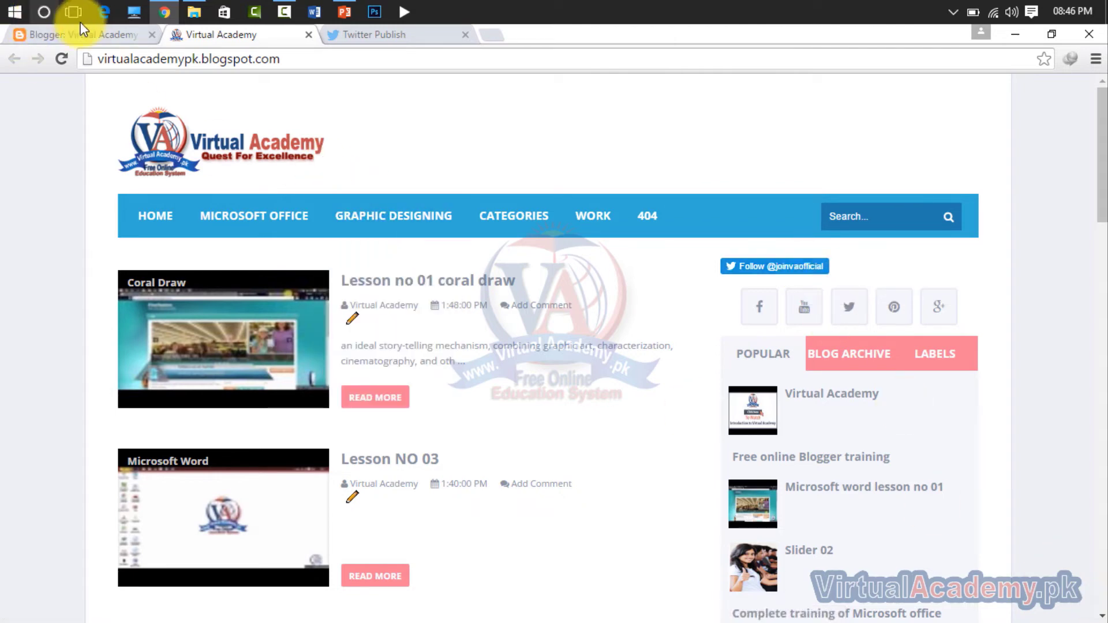
Return to Twitter Publish, choose the Embedded Timeline display option for the profile and copy its embed code
{"action": "left_click", "coordinate": [346, 38]}
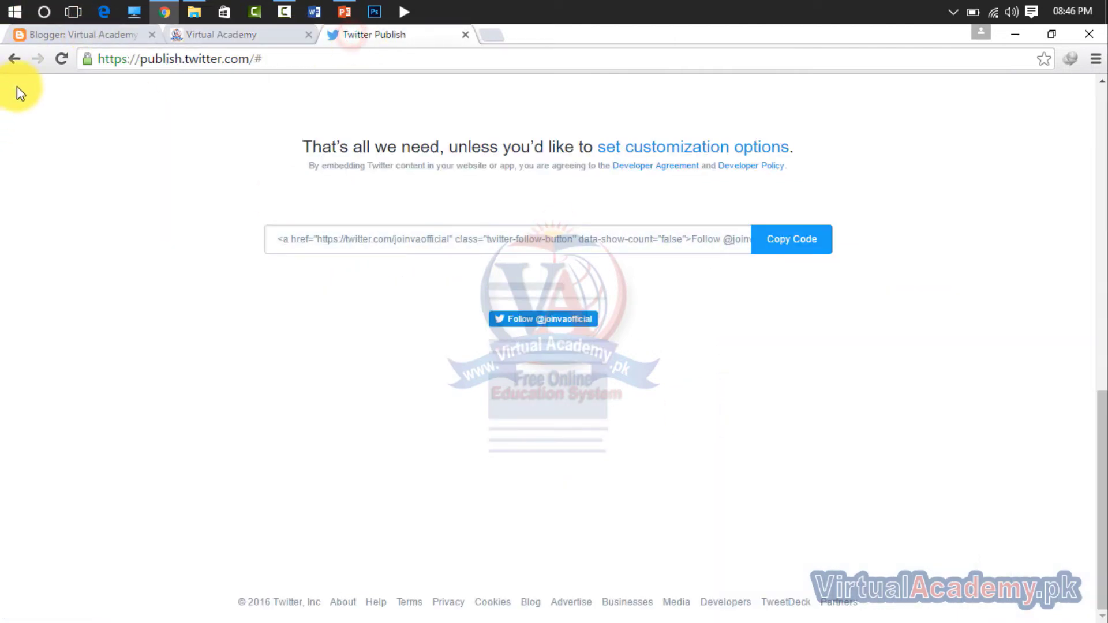
{"action": "left_click", "coordinate": [12, 60]}
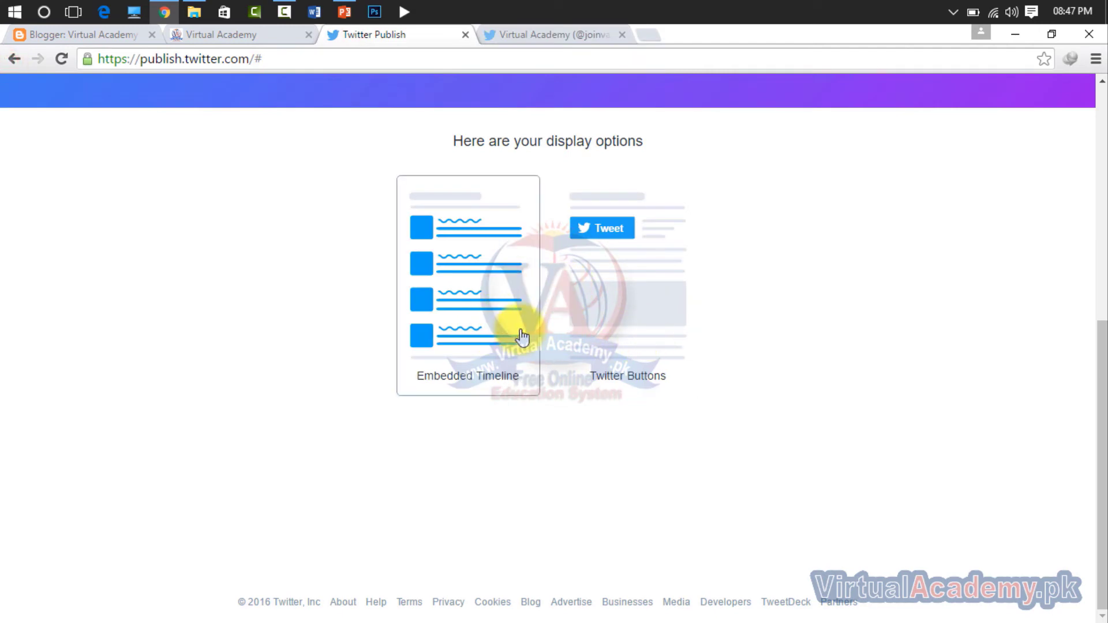
{"action": "left_click", "coordinate": [502, 326]}
{"action": "scroll", "coordinate": [635, 451], "scroll_direction": "down", "scroll_amount": 3}
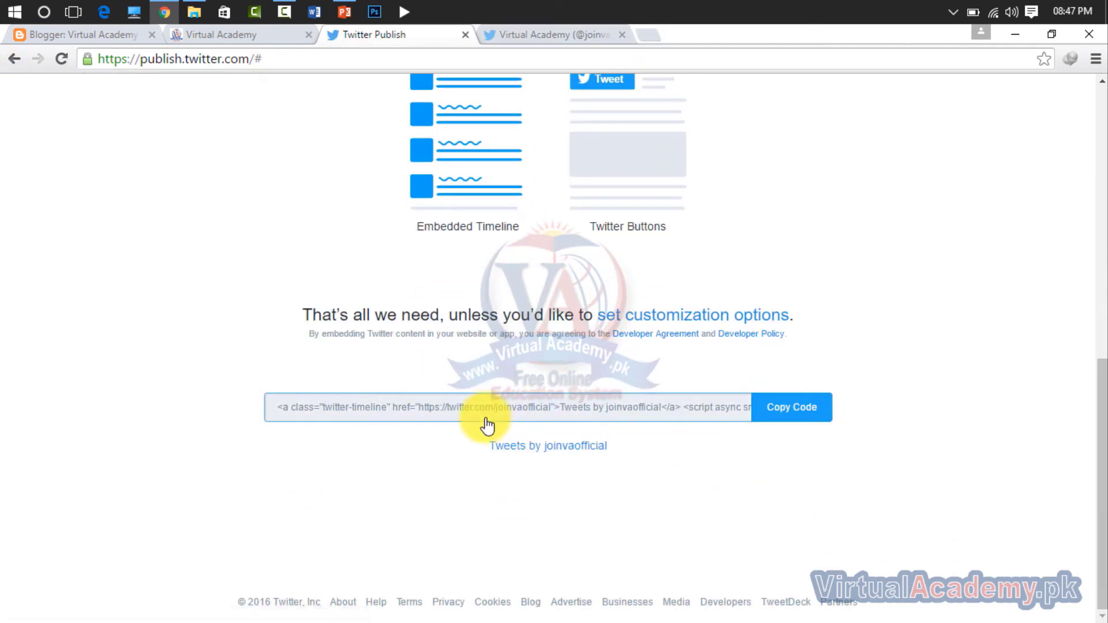
{"action": "left_click", "coordinate": [788, 418]}
{"action": "left_click", "coordinate": [939, 569]}
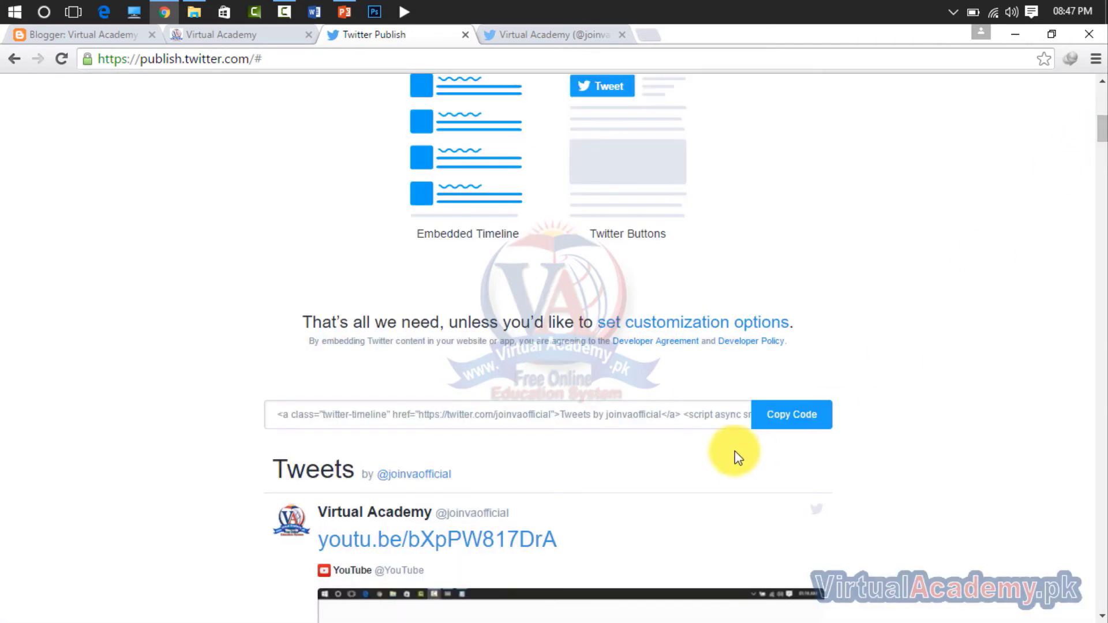
{"action": "left_click", "coordinate": [793, 413]}
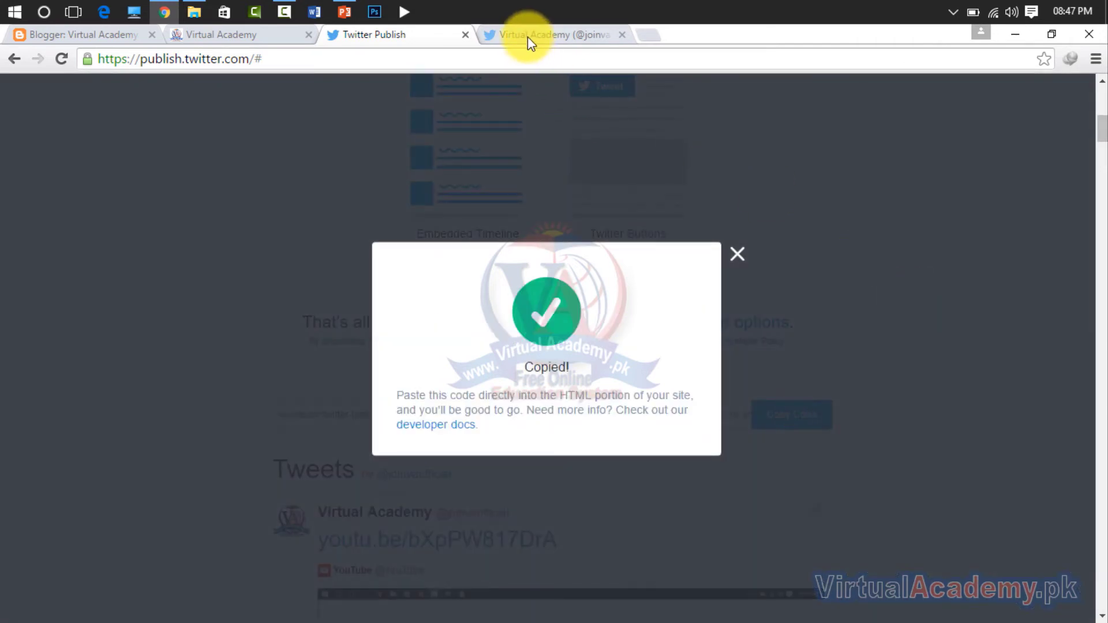
Return to Blogger's Layout and add an HTML/JavaScript gadget containing the copied Embedded Timeline code to the sidebar section, then save it
{"action": "left_click", "coordinate": [19, 35]}
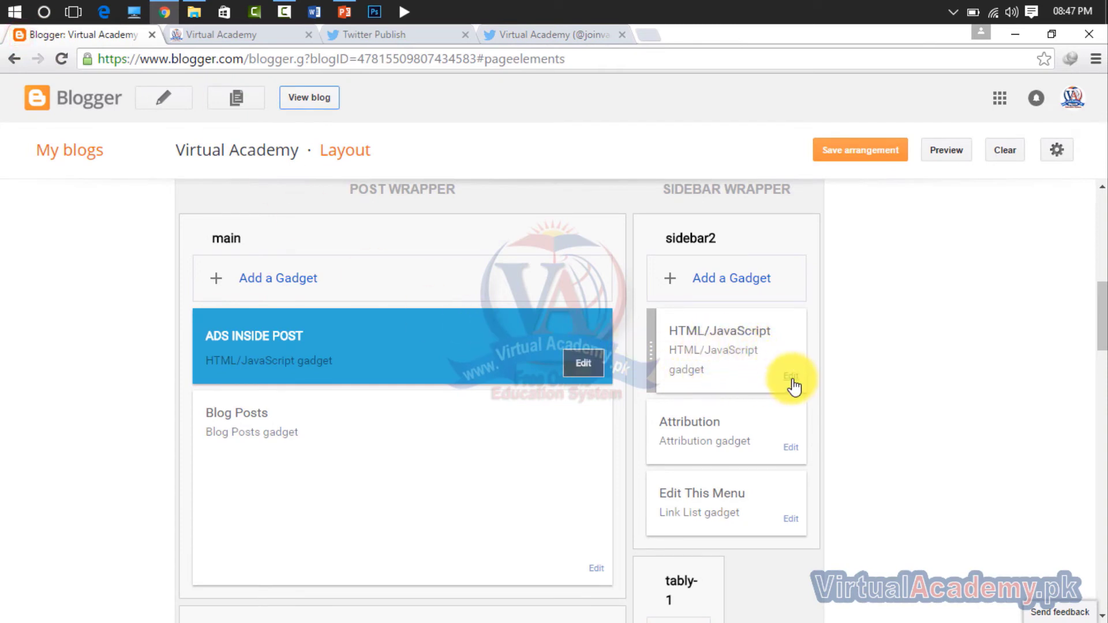
{"action": "scroll", "coordinate": [768, 398], "scroll_direction": "down", "scroll_amount": 8}
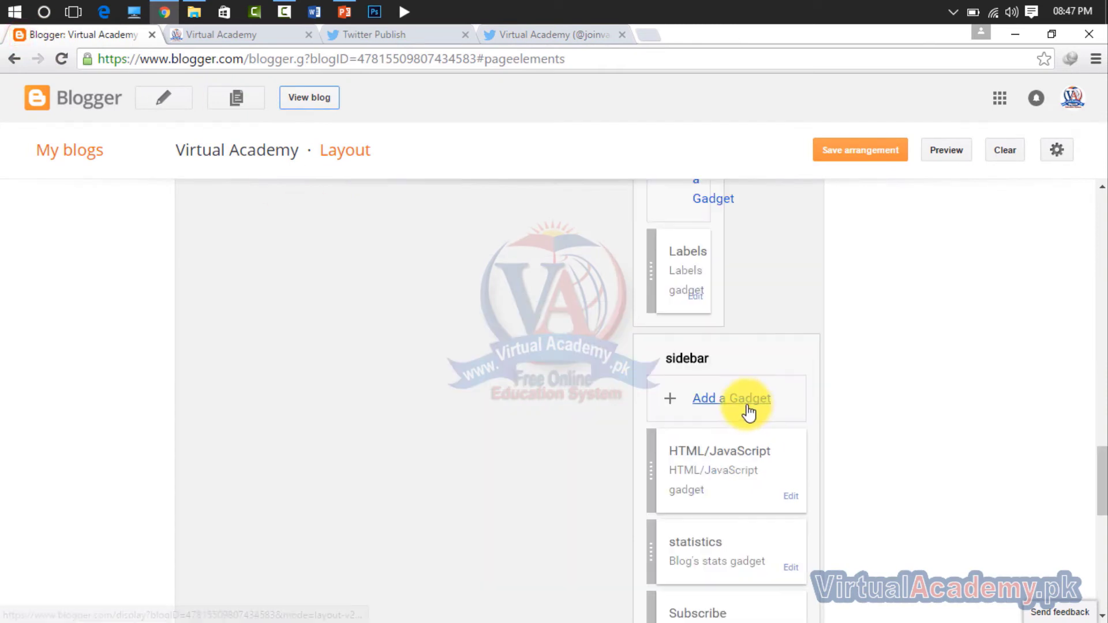
{"action": "left_click", "coordinate": [746, 404]}
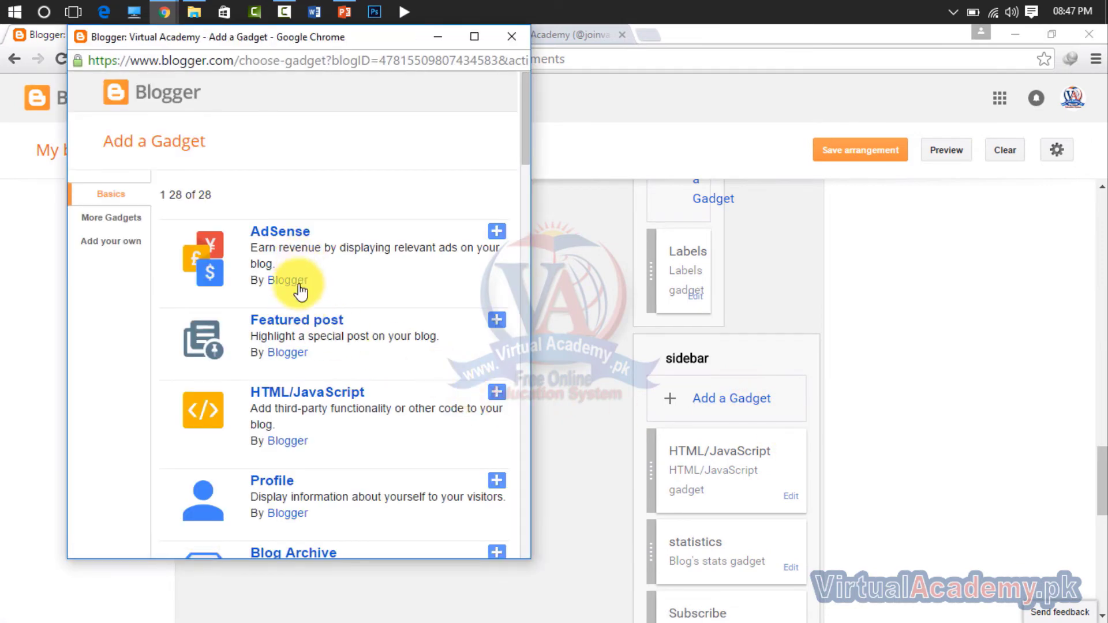
{"action": "left_click", "coordinate": [301, 396]}
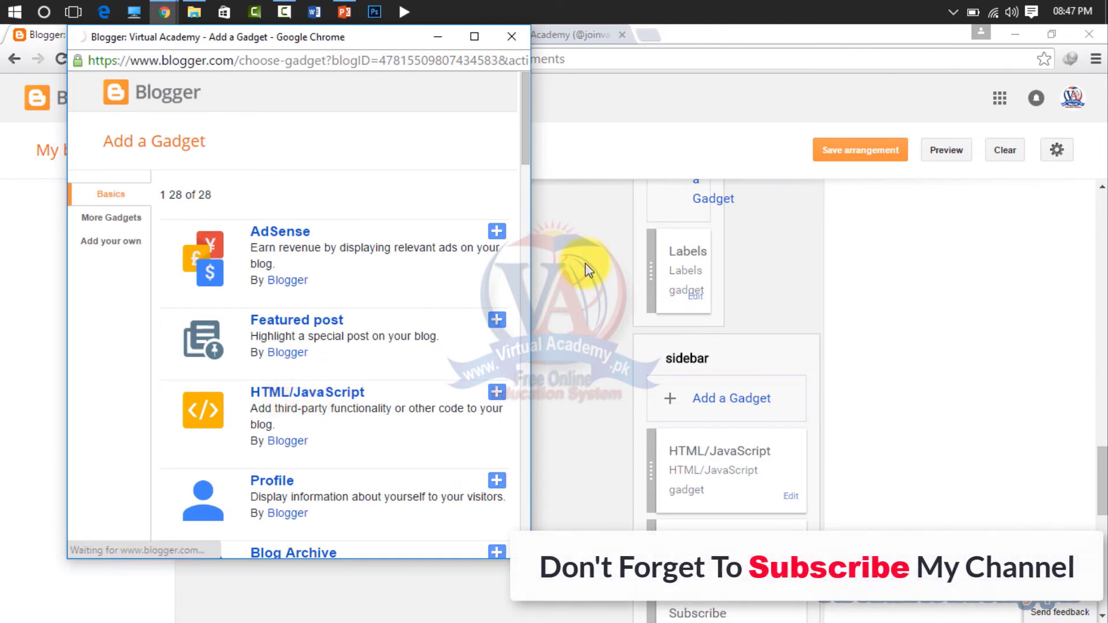
{"action": "left_click", "coordinate": [348, 317]}
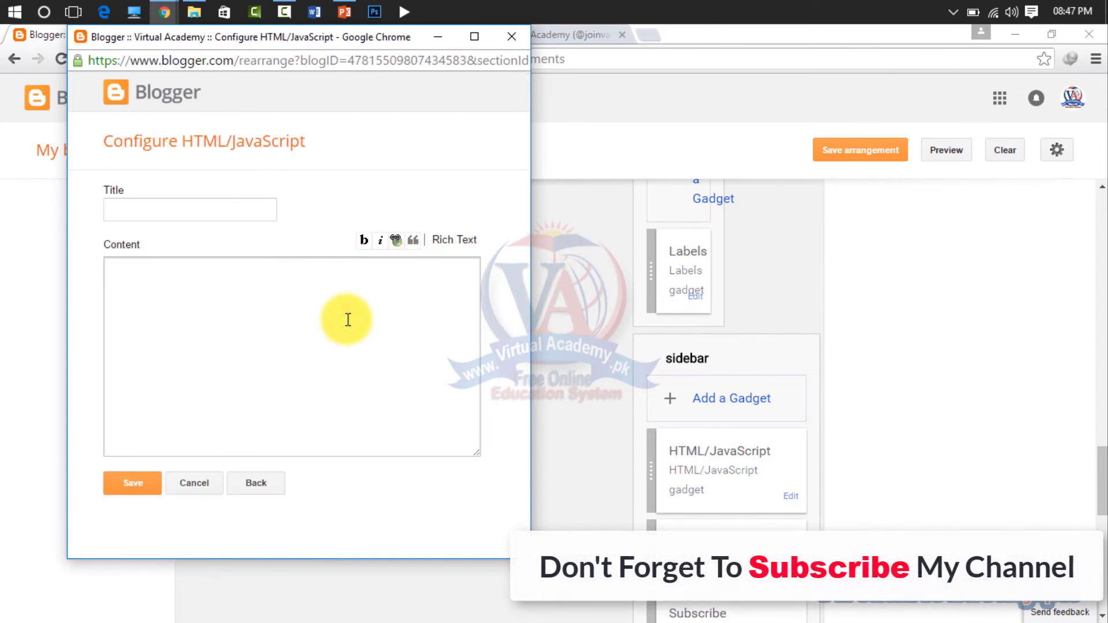
{"action": "key", "text": "ctrl+v"}
{"action": "left_click", "coordinate": [120, 483]}
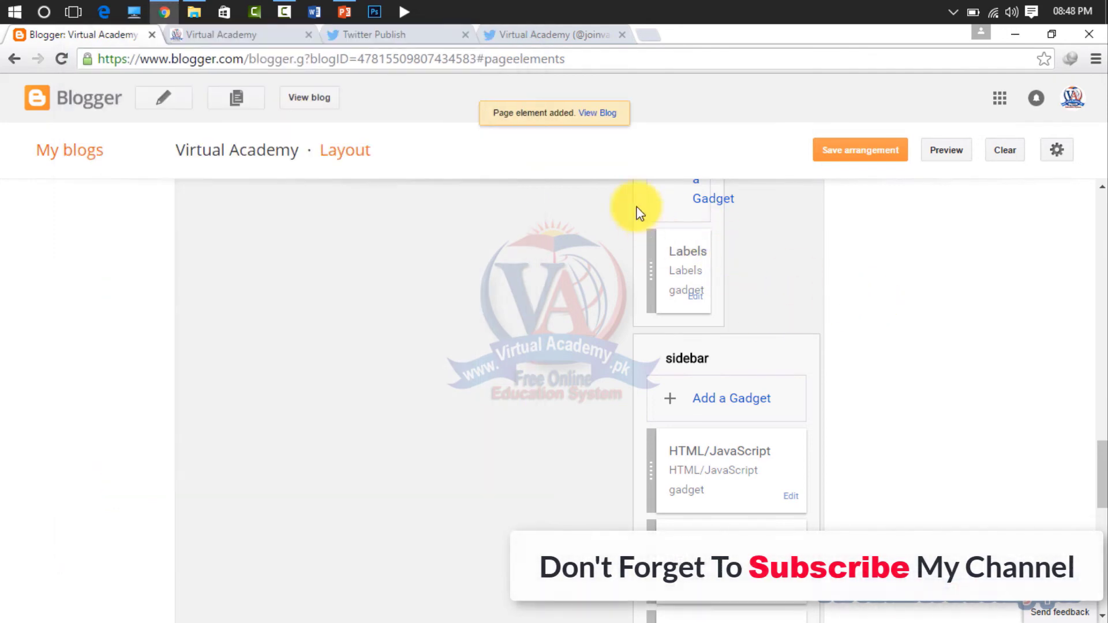
View the blog and examine the Follow button and the embedded Tweets timeline in its sidebar
{"action": "left_click", "coordinate": [312, 99]}
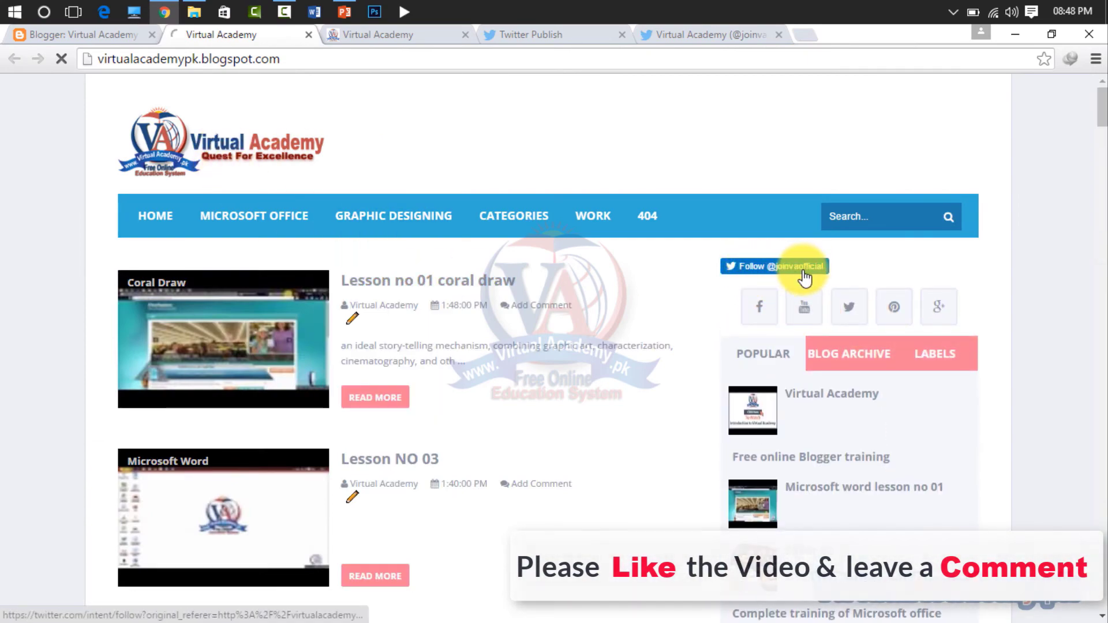
{"action": "scroll", "coordinate": [1044, 358], "scroll_direction": "down", "scroll_amount": 10}
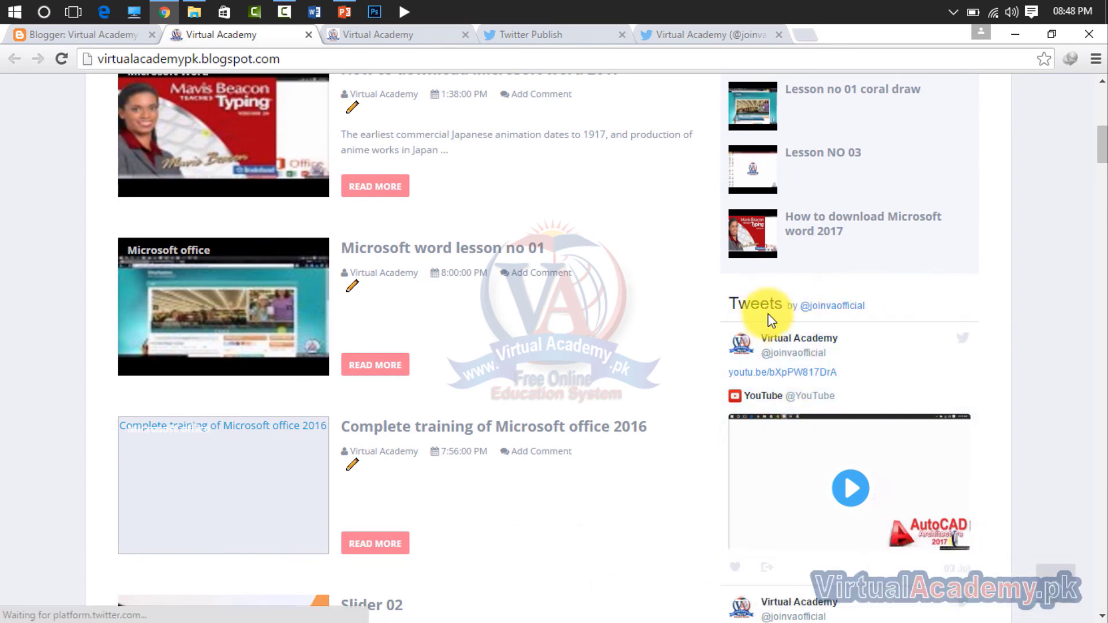
{"action": "scroll", "coordinate": [770, 318], "scroll_direction": "down", "scroll_amount": 1}
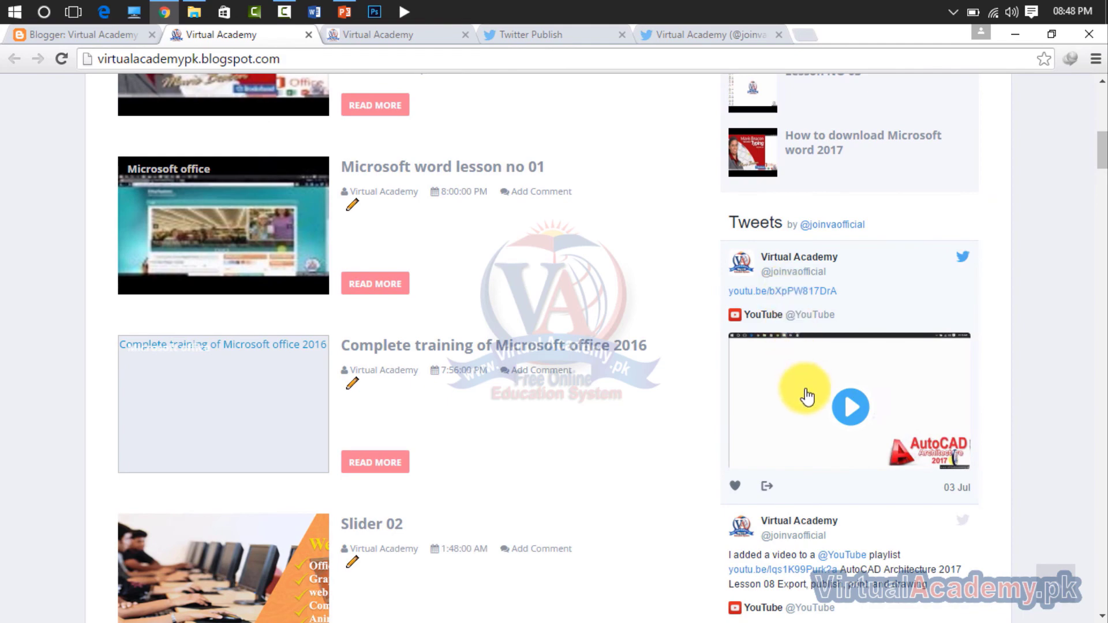
{"action": "scroll", "coordinate": [804, 391], "scroll_direction": "down", "scroll_amount": 11}
{"action": "scroll", "coordinate": [805, 388], "scroll_direction": "down", "scroll_amount": 5}
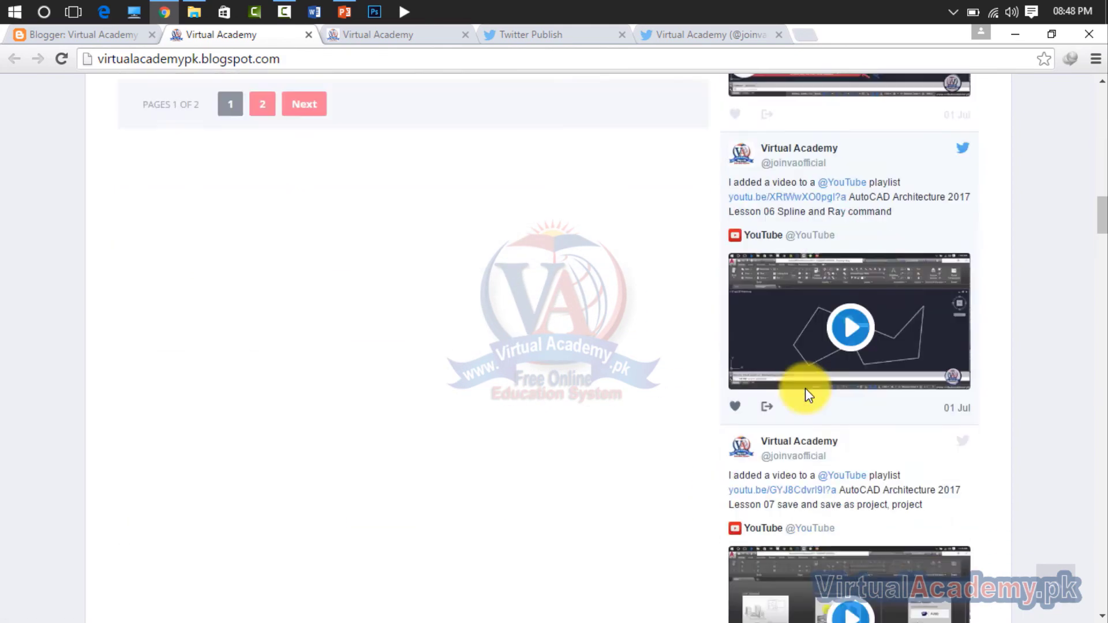